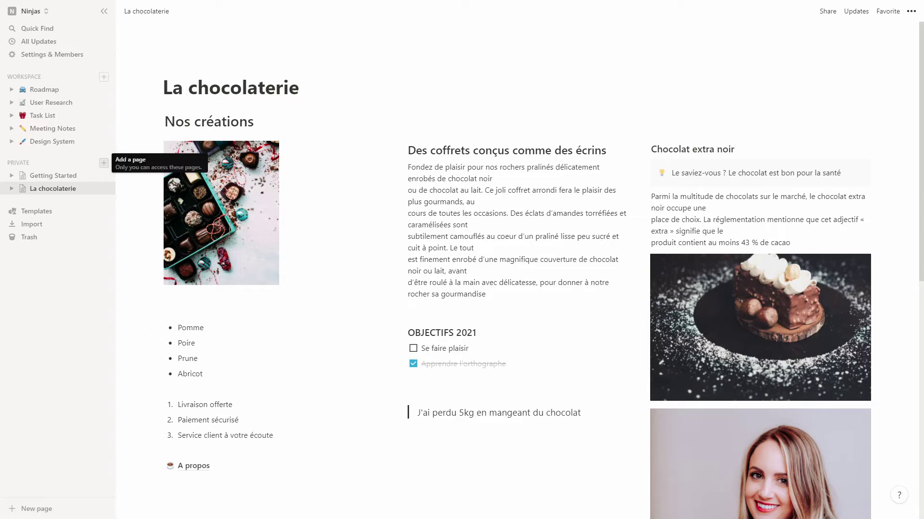
Step: Create a new private page titled "Liste de choses à faire"
left_click(104, 163)
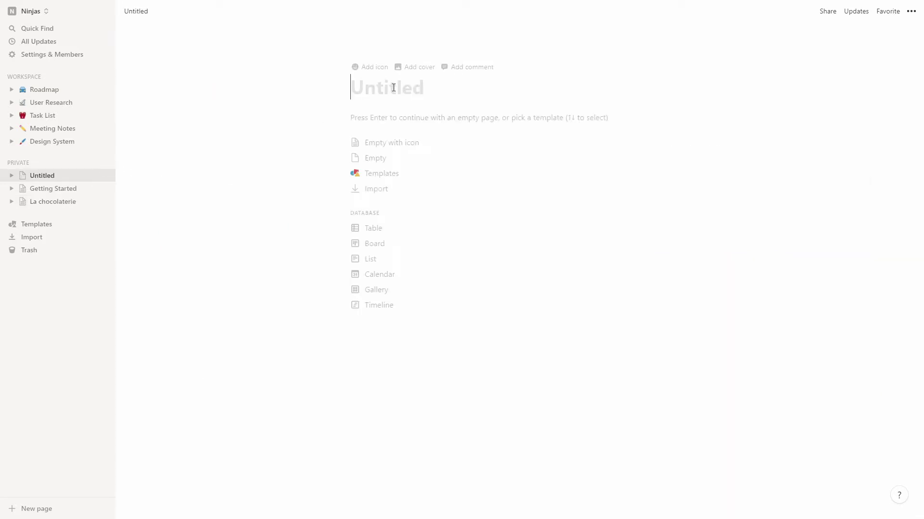
type("Cho")
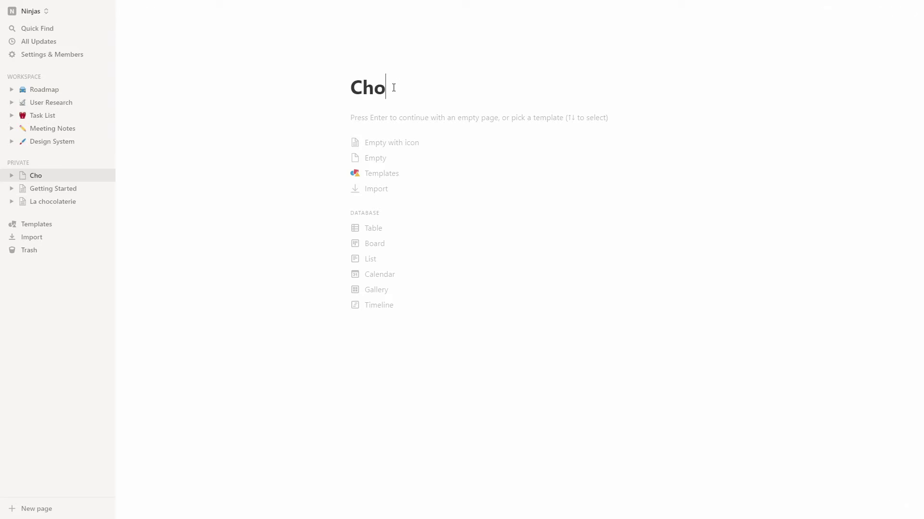
key("BackSpace")
key("BackSpace")
key("BackSpace")
type("Liste de choses à faire")
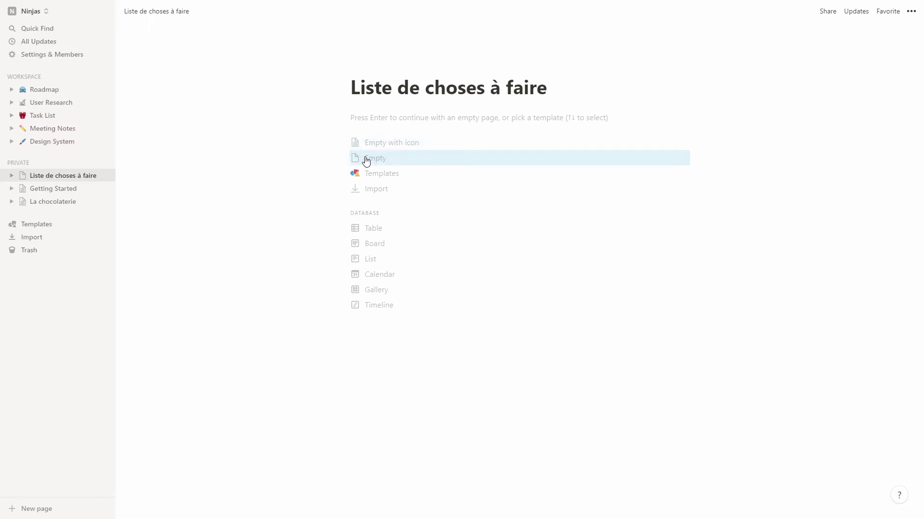
Step: Look through the template gallery's categories and apply the Personal template "Quick Note" to the new page
left_click(385, 178)
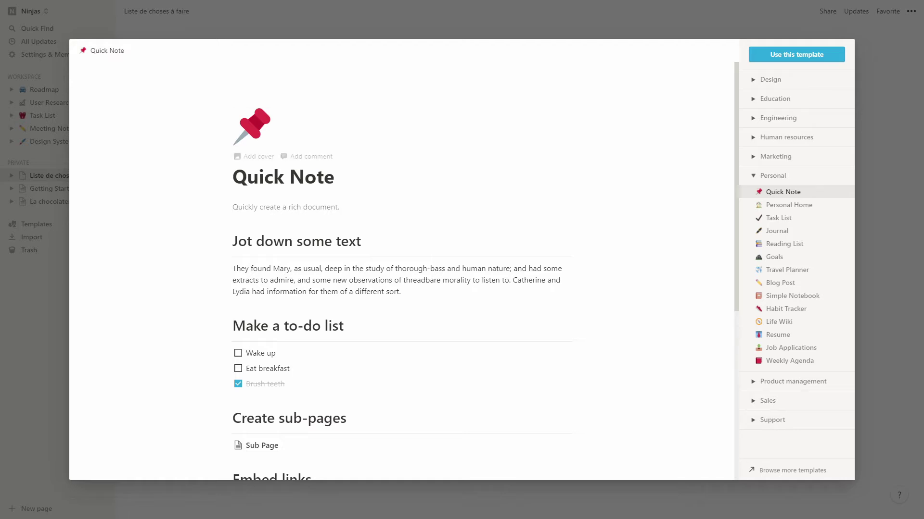
left_click(754, 80)
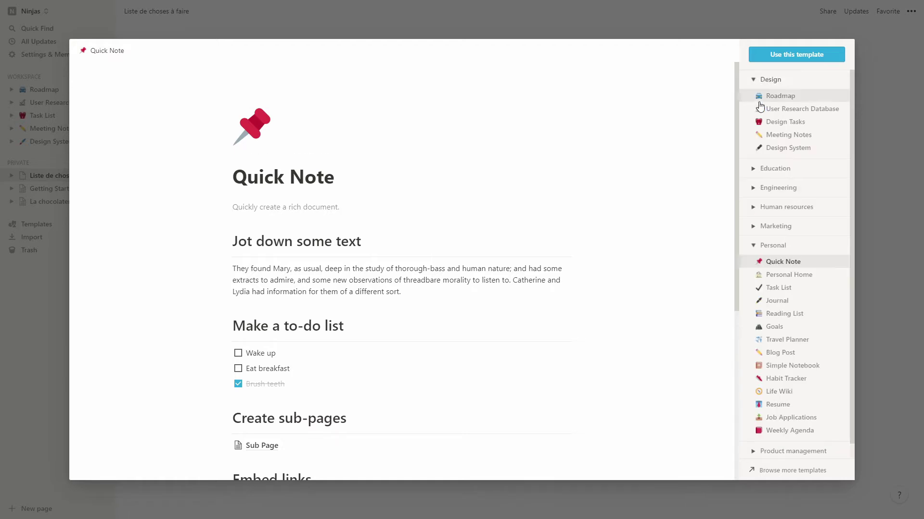
left_click(753, 80)
left_click(752, 99)
left_click(752, 100)
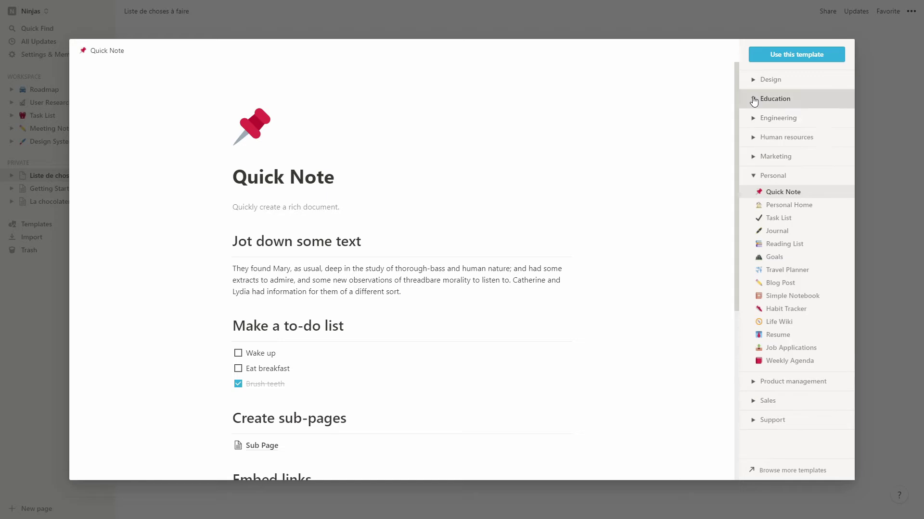
left_click(752, 139)
left_click(753, 140)
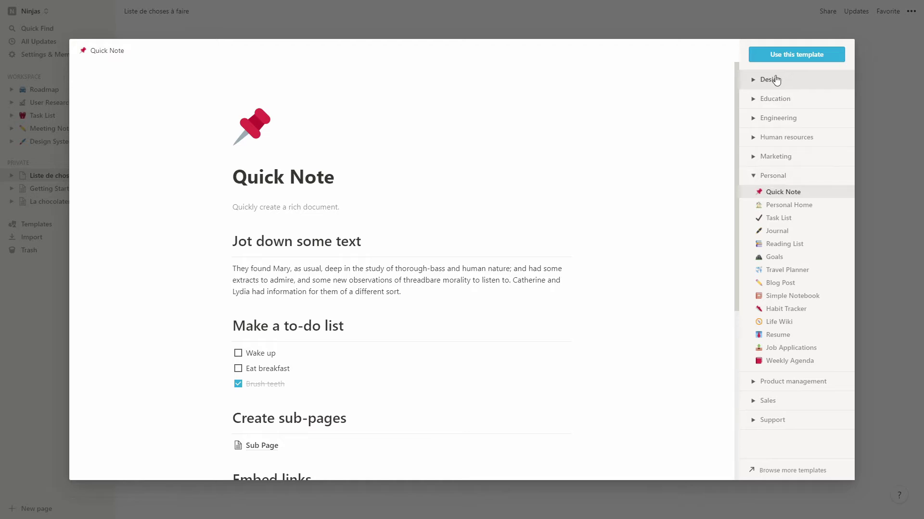
left_click(791, 55)
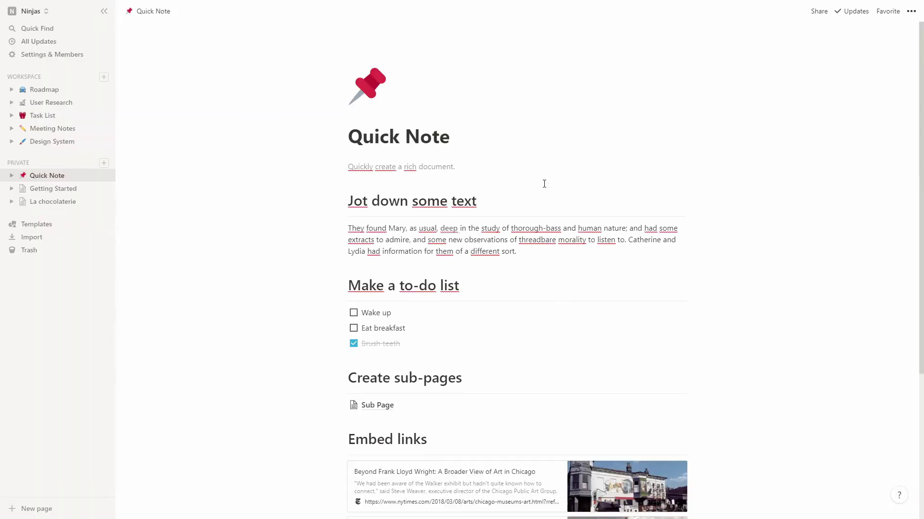
Step: Replace the page title with "Ma Liste"
left_click_drag(464, 151, 344, 140)
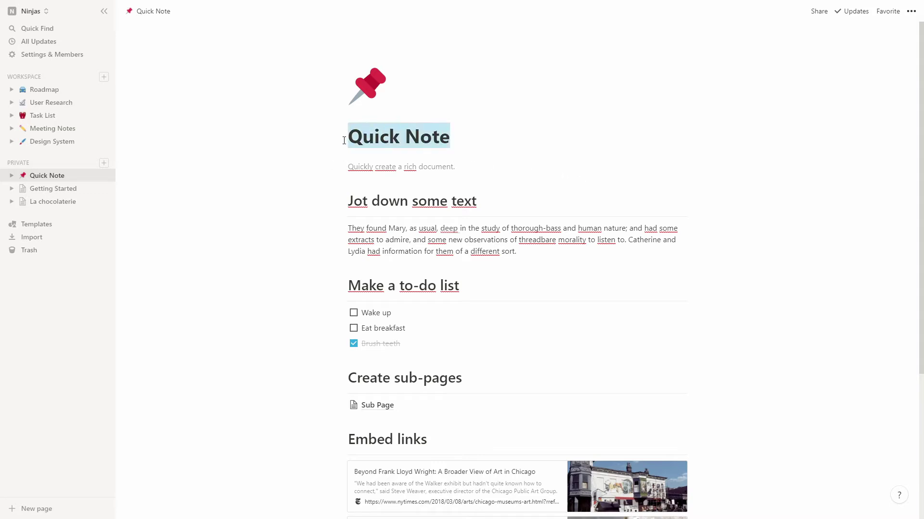
type("Ma Liste")
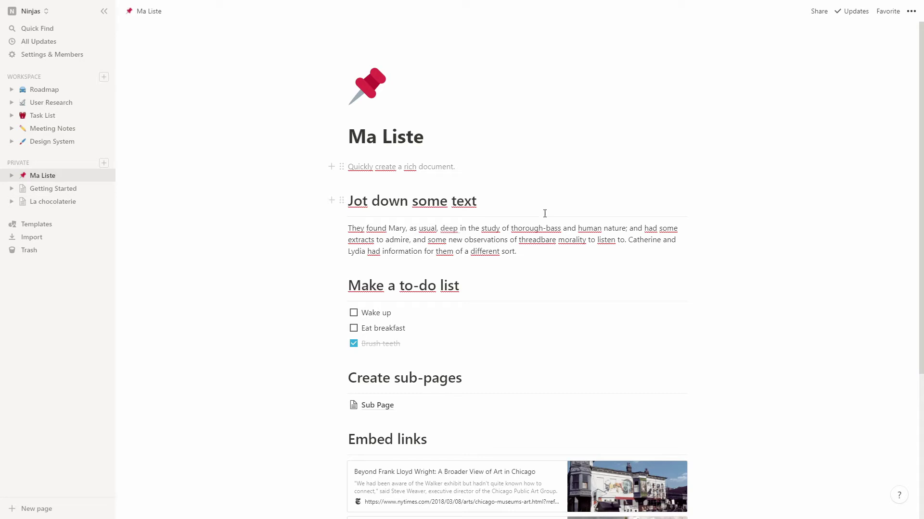
left_click(550, 258)
Step: Convert the paragraph under "Jot down some text" to a bulleted list and undo the conversion
left_click_drag(510, 229, 564, 229)
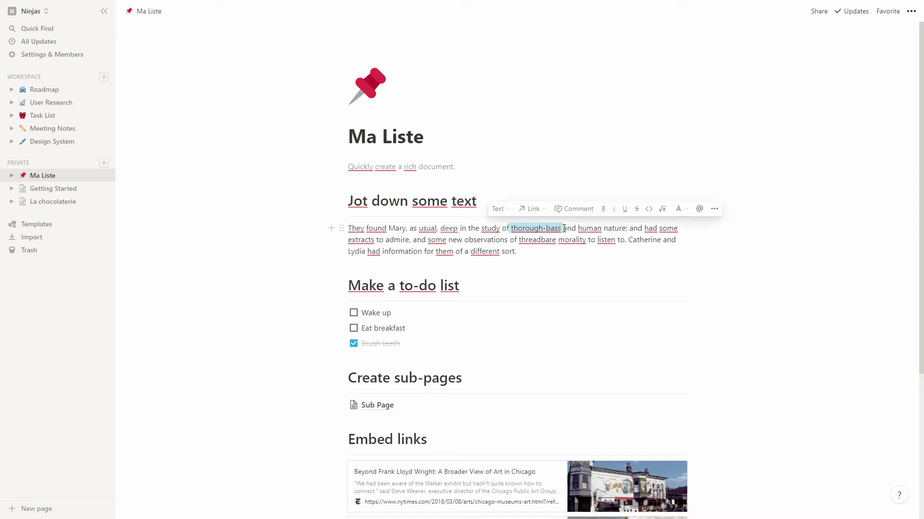
left_click(505, 215)
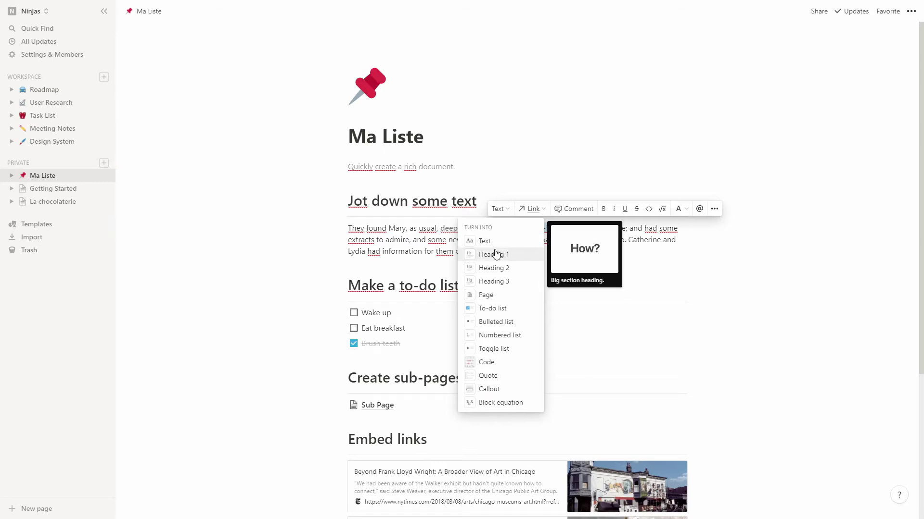
left_click(498, 323)
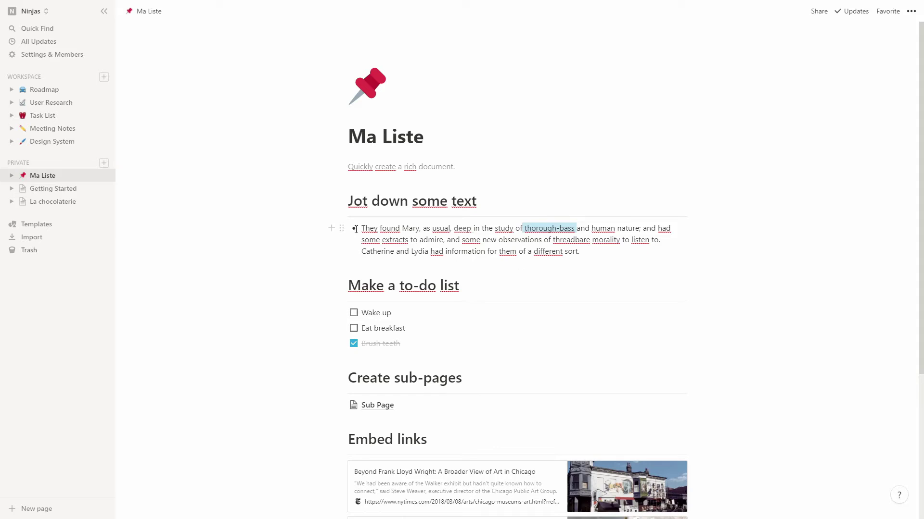
left_click(594, 252)
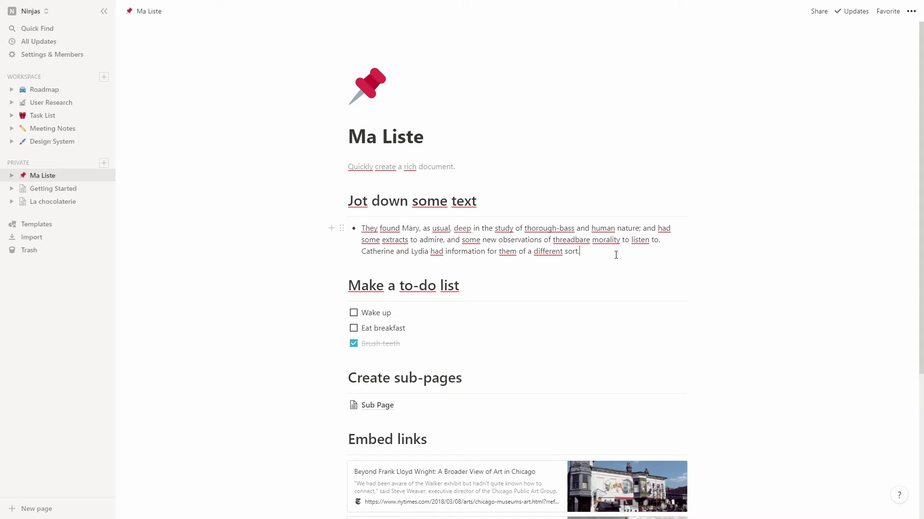
key("ctrl+z")
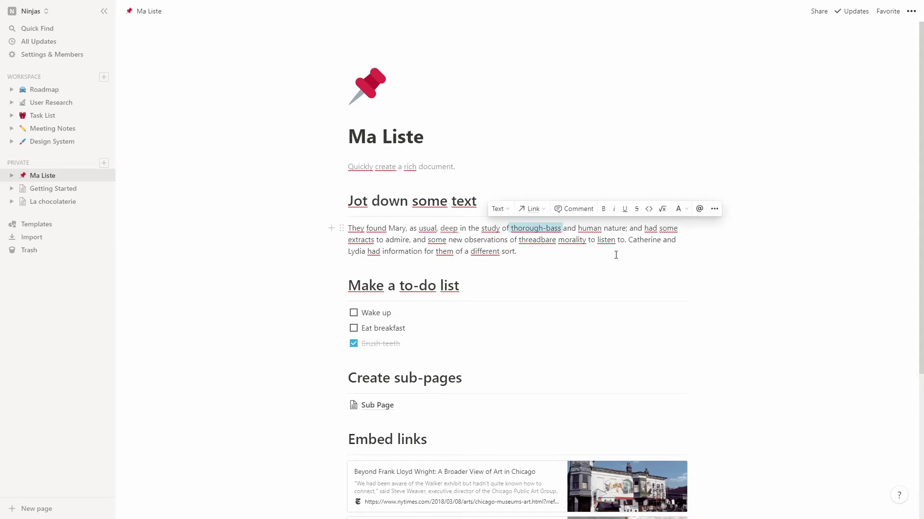
left_click(615, 254)
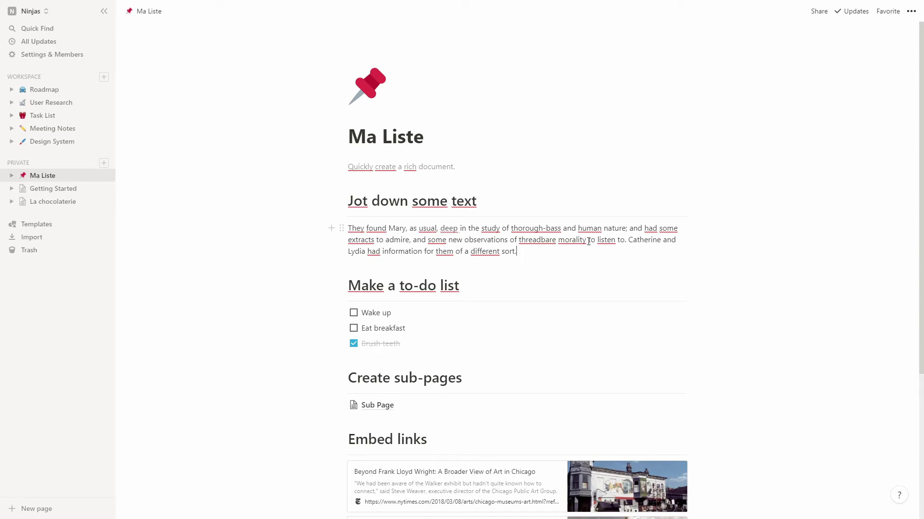
Step: Link the word "human" in the paragraph to the existing "La chocolaterie" page
left_click_drag(601, 229, 578, 229)
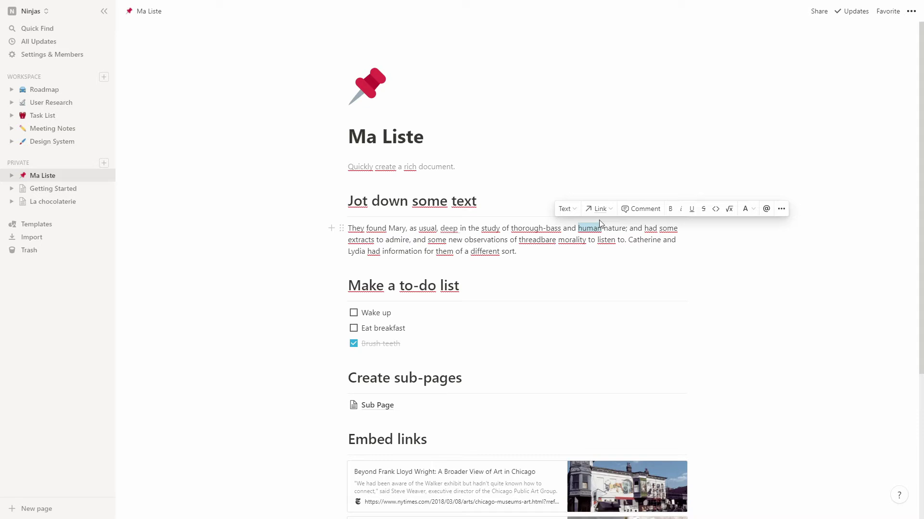
left_click(609, 210)
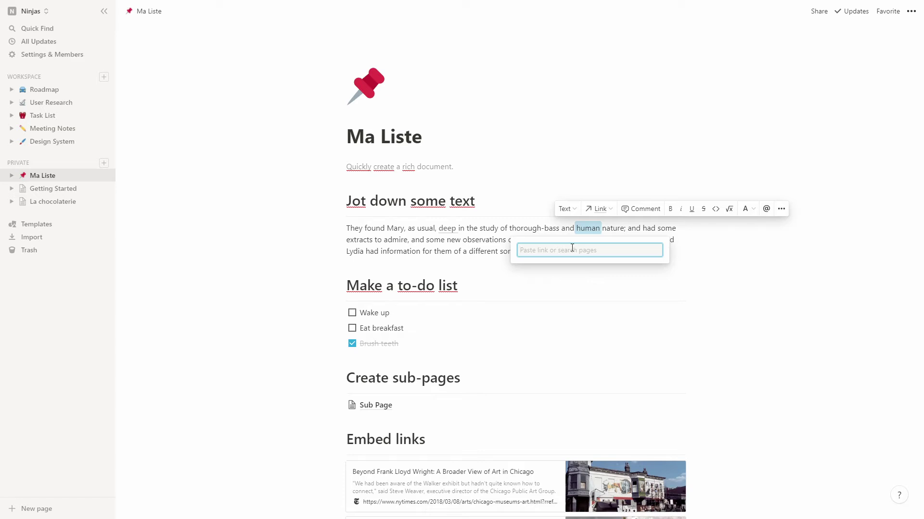
type("l")
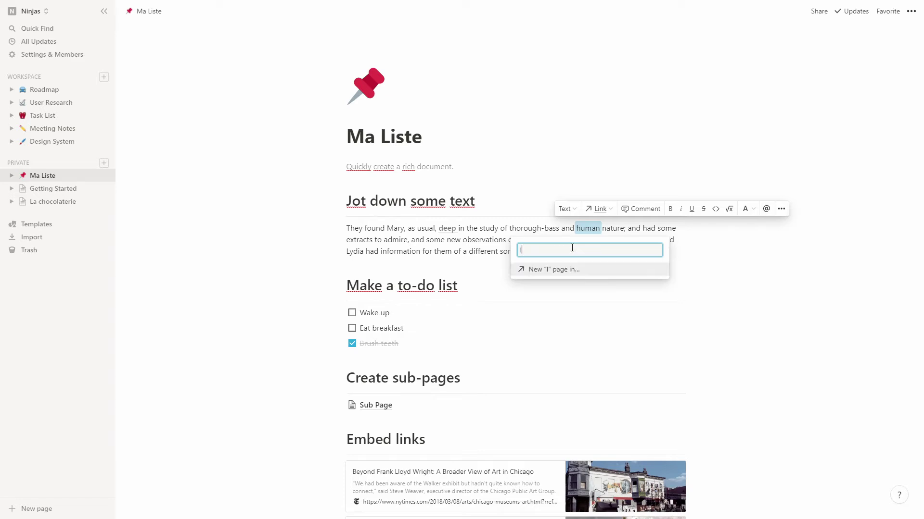
type("a ch")
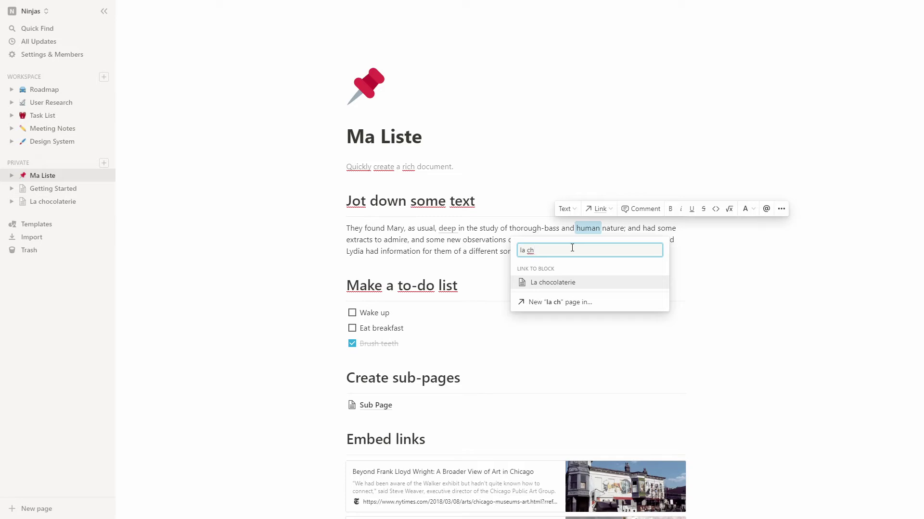
left_click(550, 284)
left_click(611, 271)
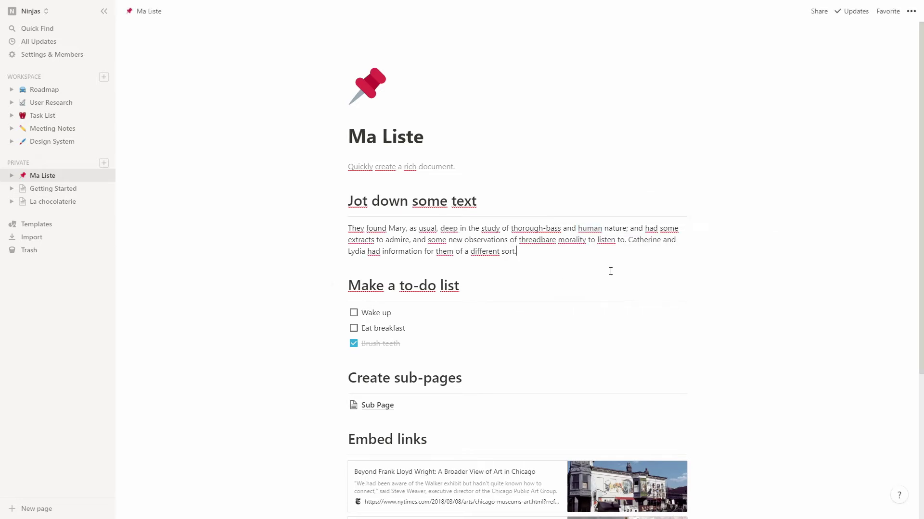
Step: Follow the link on "human" to check its target page, and return to the "Ma Liste" page
left_click(589, 231)
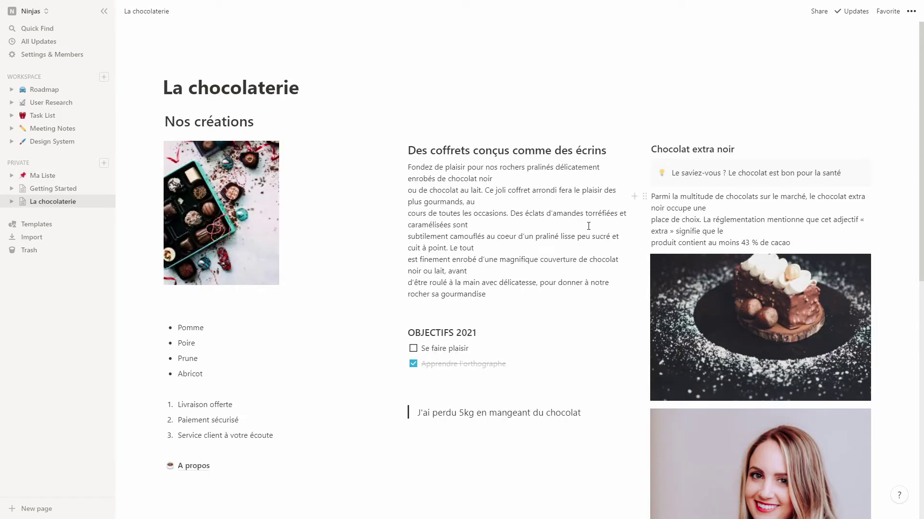
left_click(44, 179)
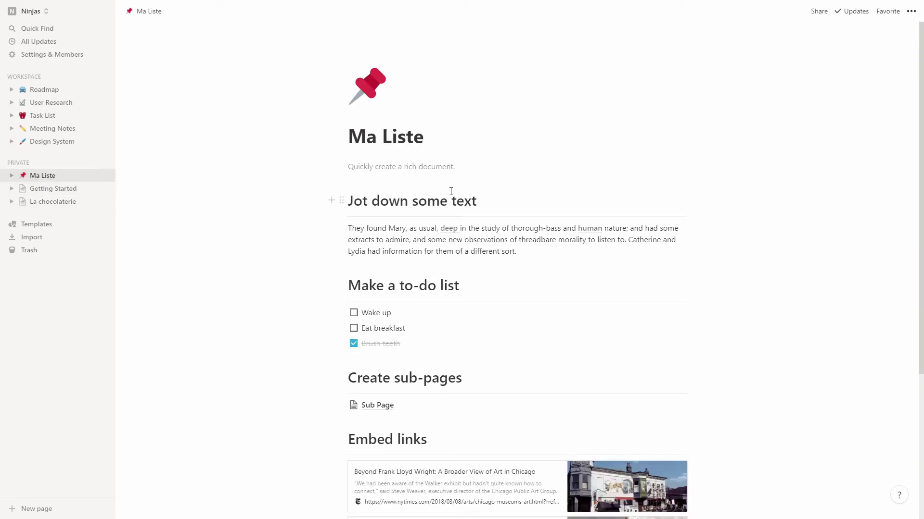
left_click(548, 259)
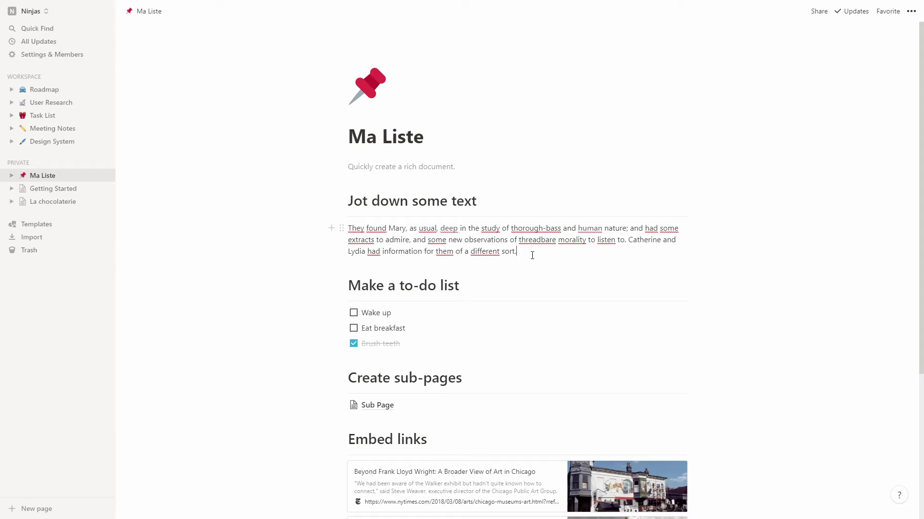
Step: Add the comment "à modifier" to the word "different" in the paragraph's last line
left_click_drag(471, 251, 499, 251)
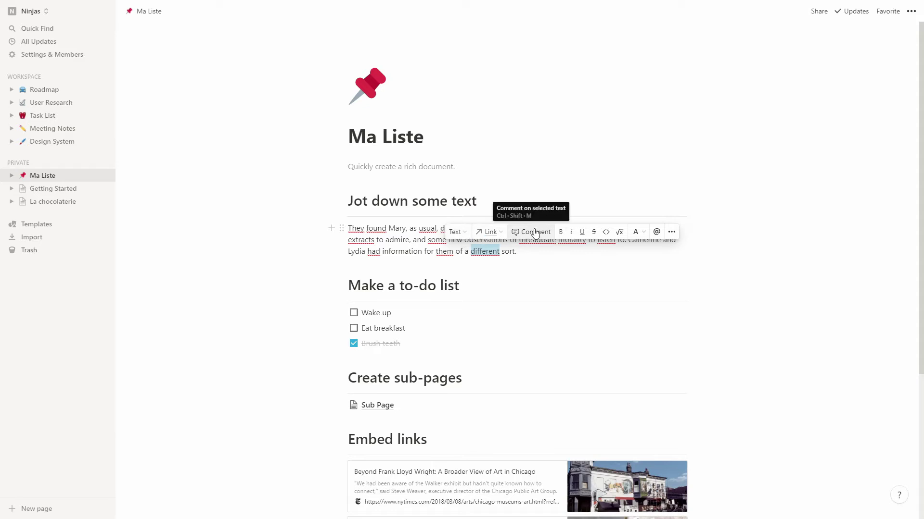
left_click(537, 235)
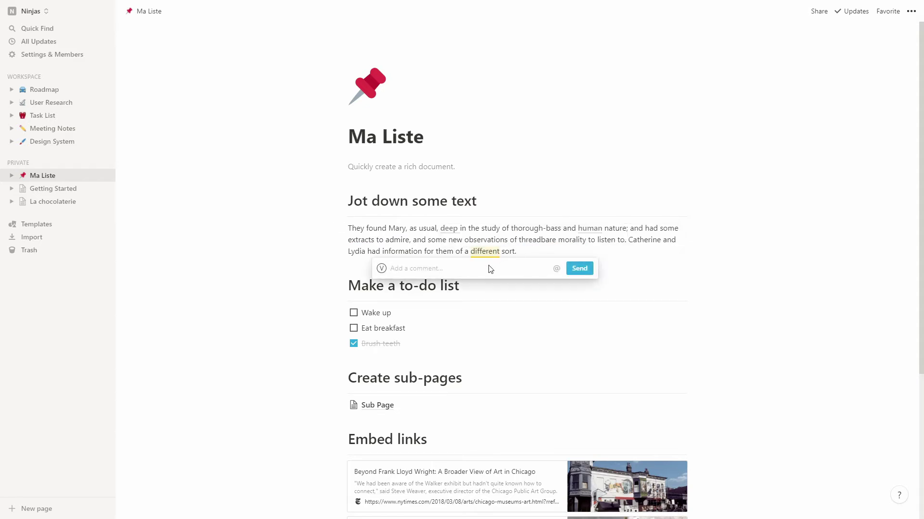
type("à modifier")
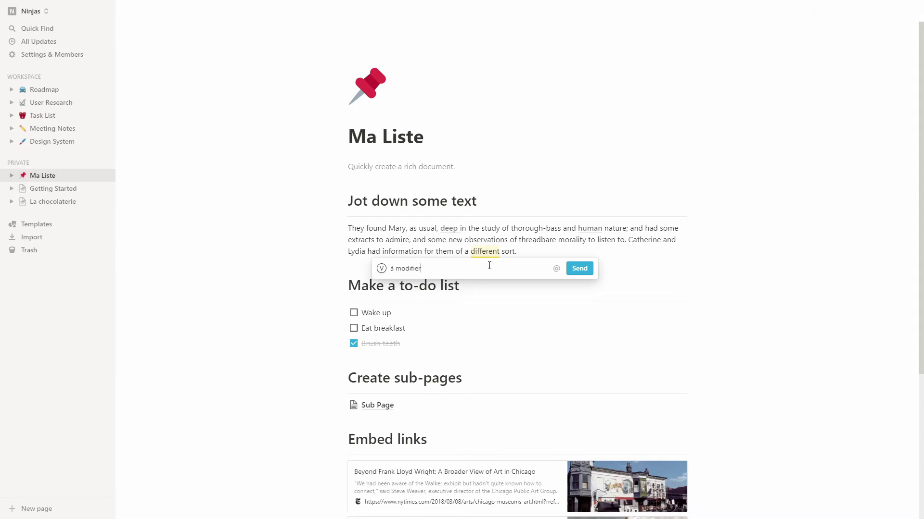
key("Return")
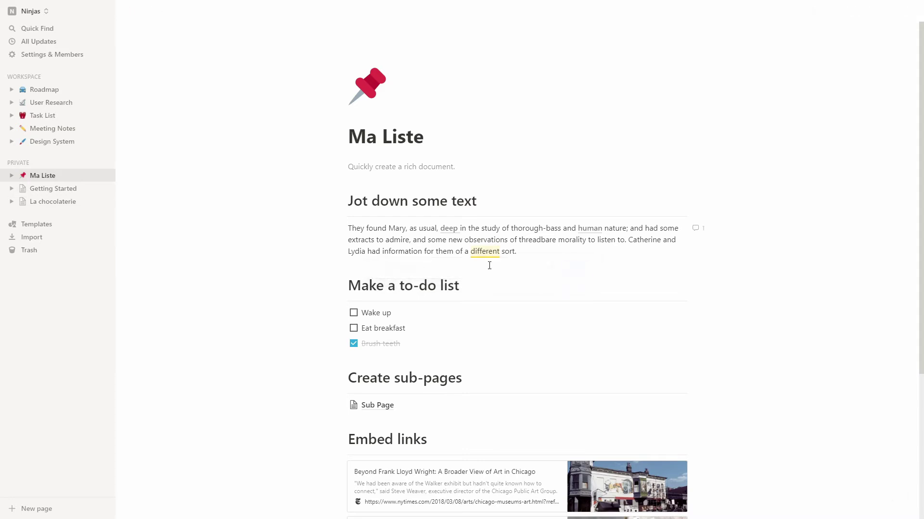
Step: Open the comment thread on the word "different" and mark it as resolved
left_click(525, 256)
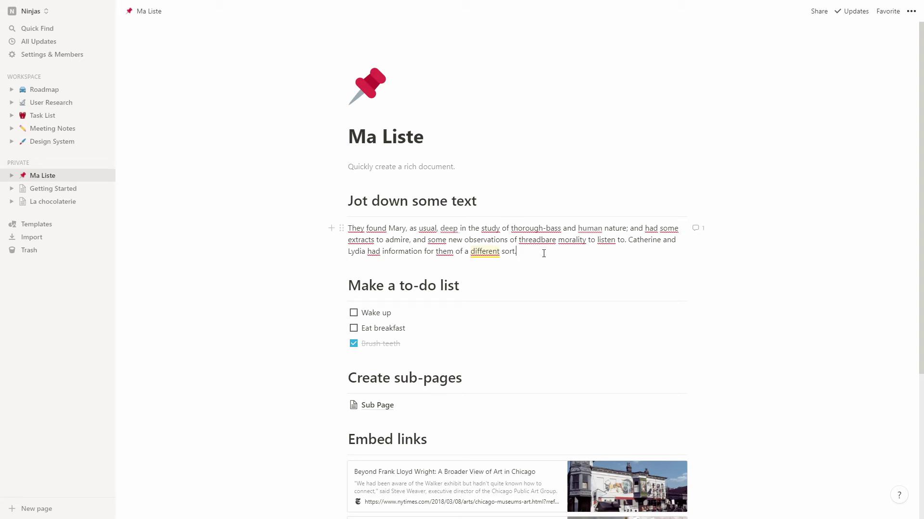
left_click(487, 252)
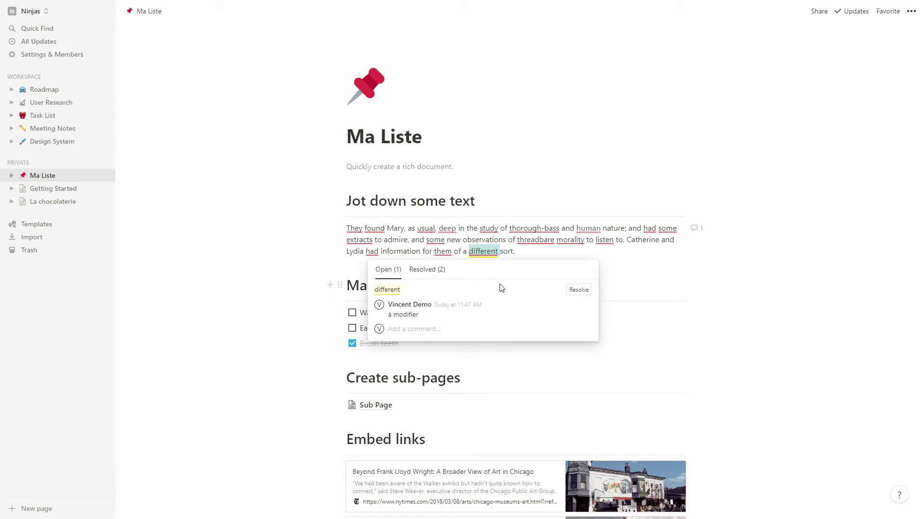
left_click(577, 291)
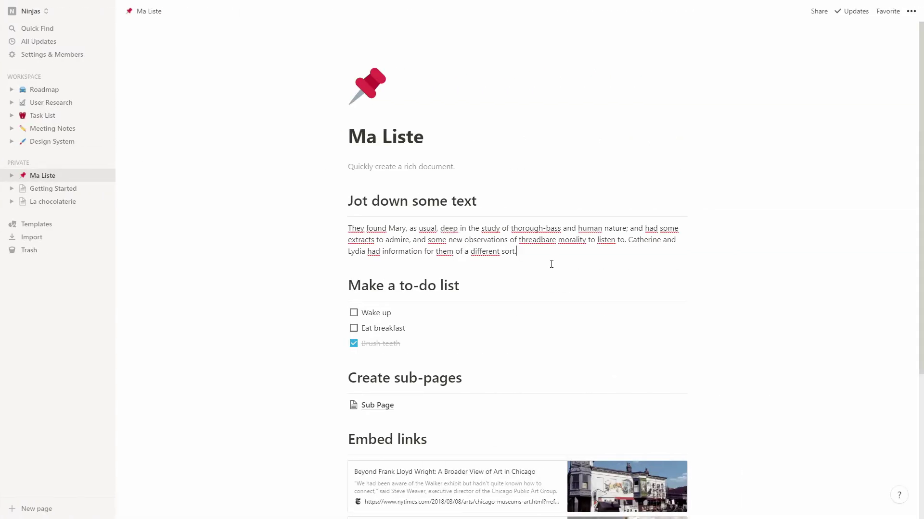
Step: Apply bold and italic to "new observations" in the paragraph and remove both formats again
left_click_drag(448, 240, 508, 243)
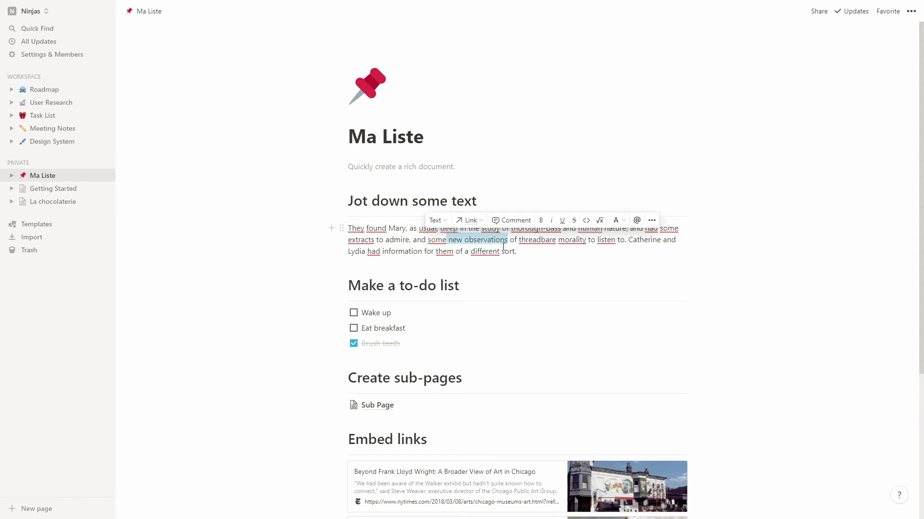
left_click(541, 221)
left_click(550, 222)
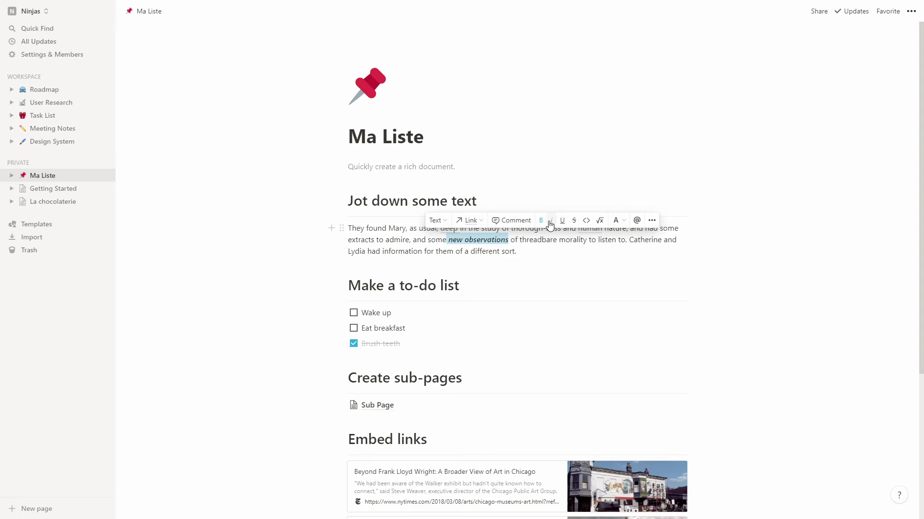
left_click(541, 221)
left_click(552, 223)
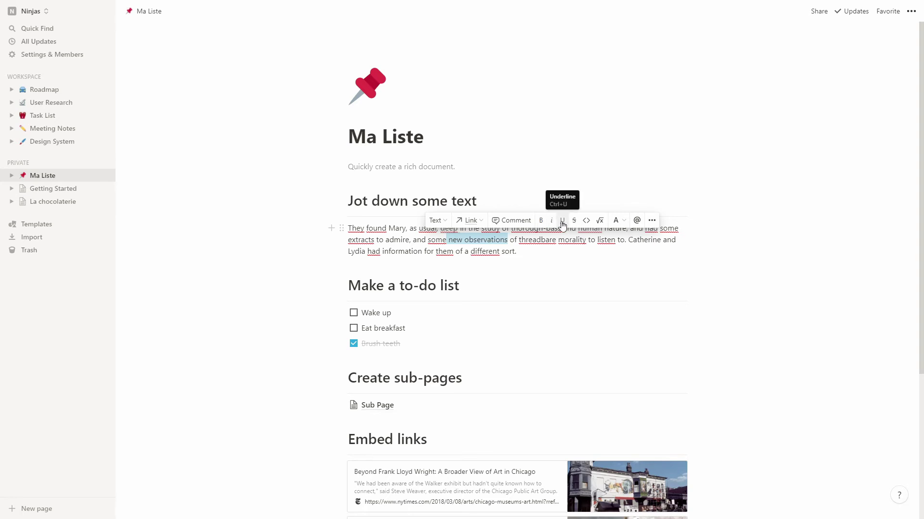
Step: Try underline and strikethrough on "new observations", removing each format again
left_click(562, 222)
left_click(562, 222)
left_click(575, 221)
left_click(576, 222)
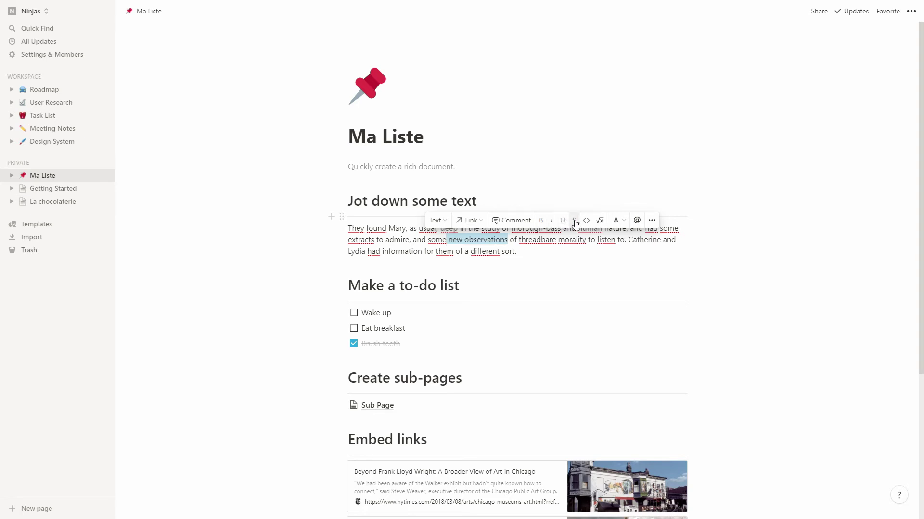
Step: Set the text color of "new observations" in the paragraph to Blue
left_click(625, 225)
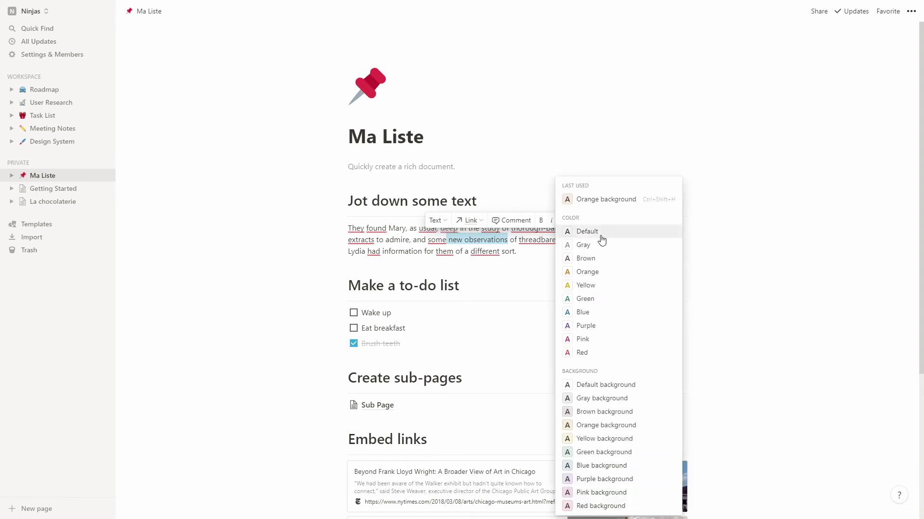
left_click(585, 315)
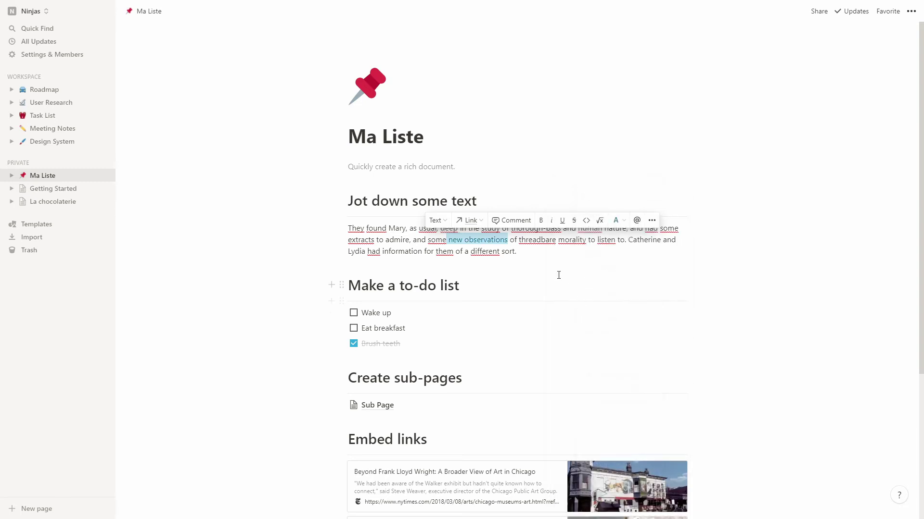
left_click(556, 269)
Step: Give the word "threadbare" in the paragraph a Yellow background
left_click_drag(519, 239, 556, 241)
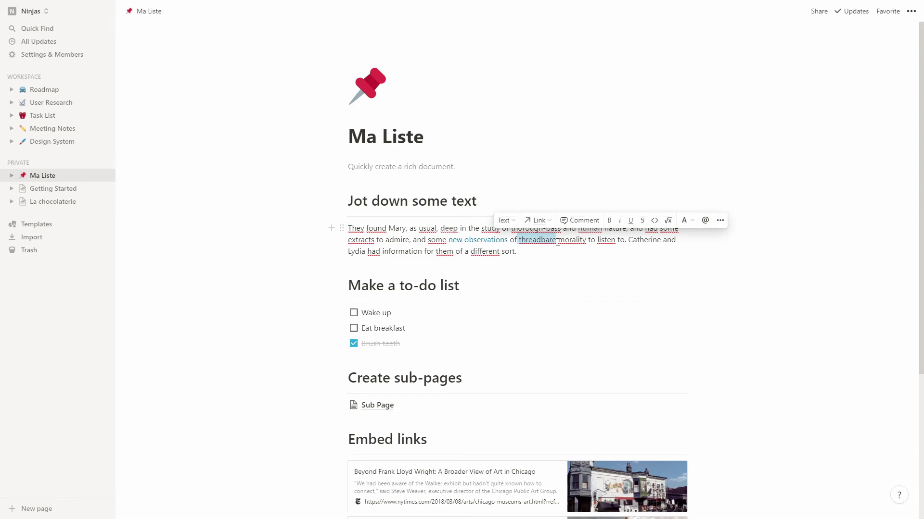
left_click(691, 222)
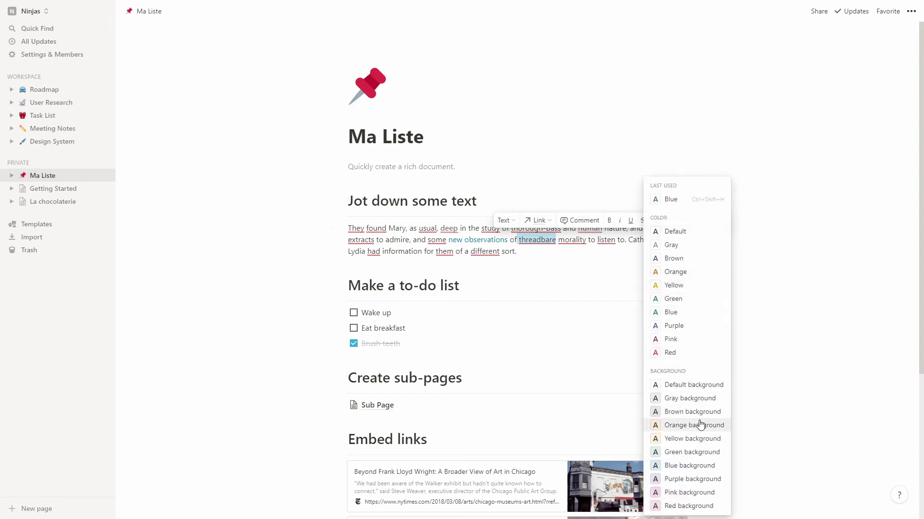
left_click(693, 442)
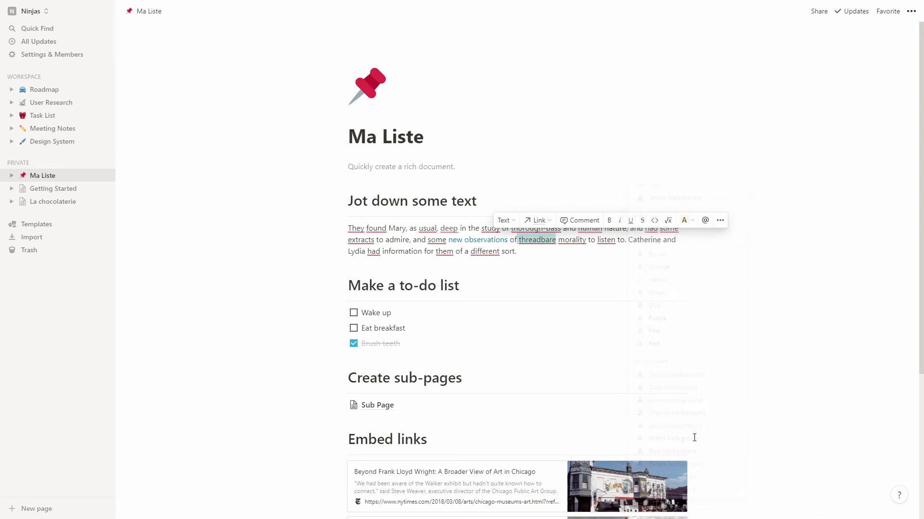
left_click(595, 257)
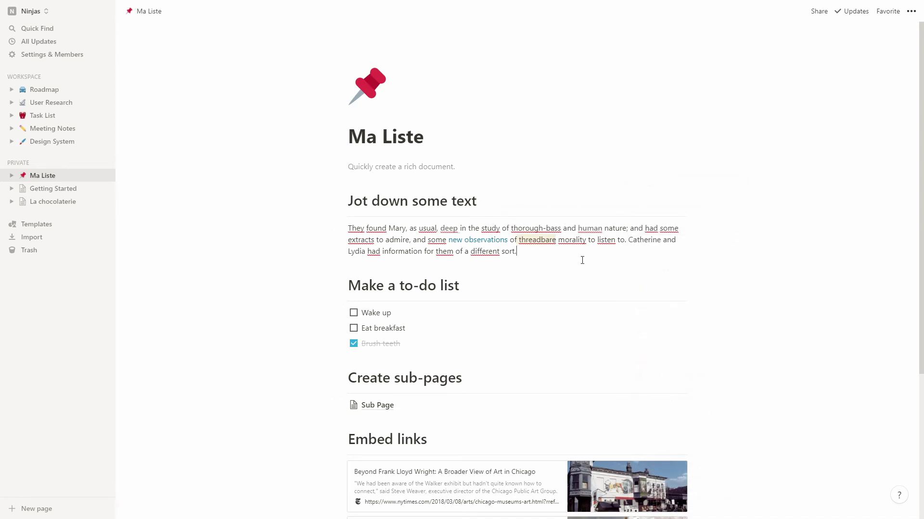
Step: Add a line reading "Mon Texte" below the paragraph and apply the last used yellow background to it
key("Return")
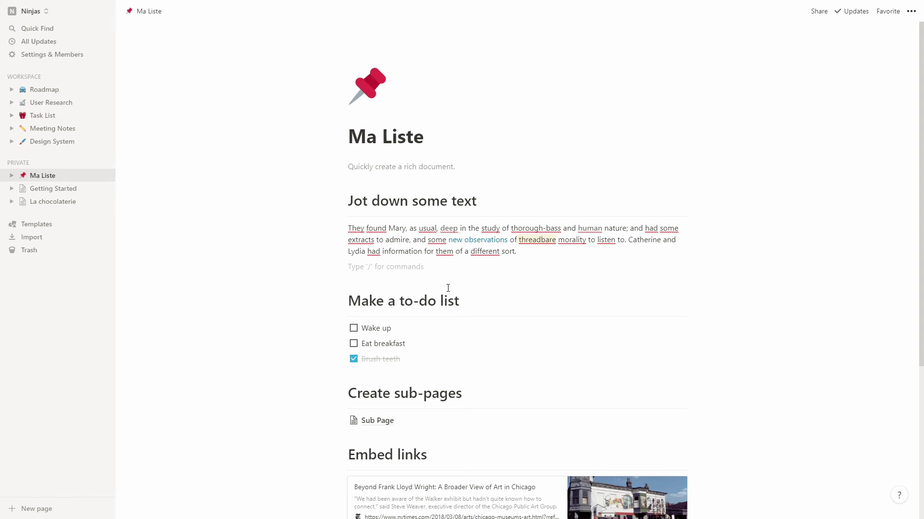
type("Mon")
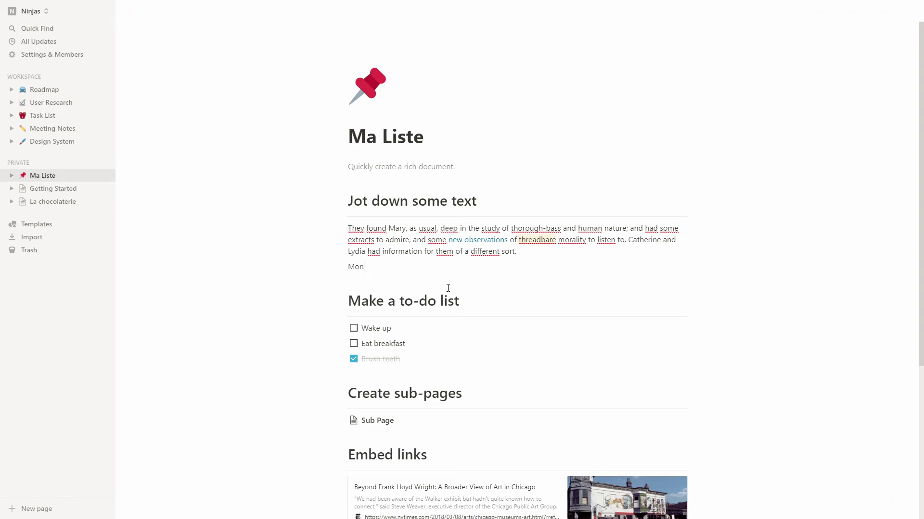
type(" Texte")
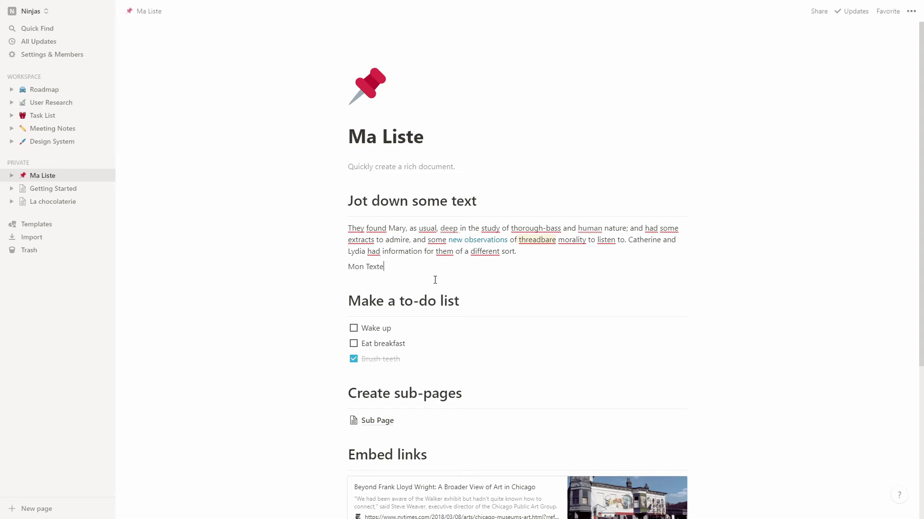
left_click_drag(399, 268, 349, 267)
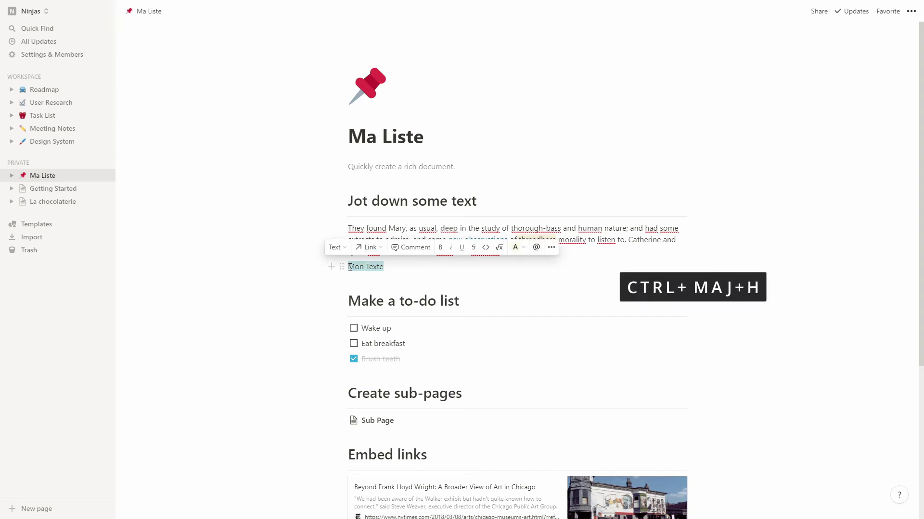
key("ctrl+shift+h")
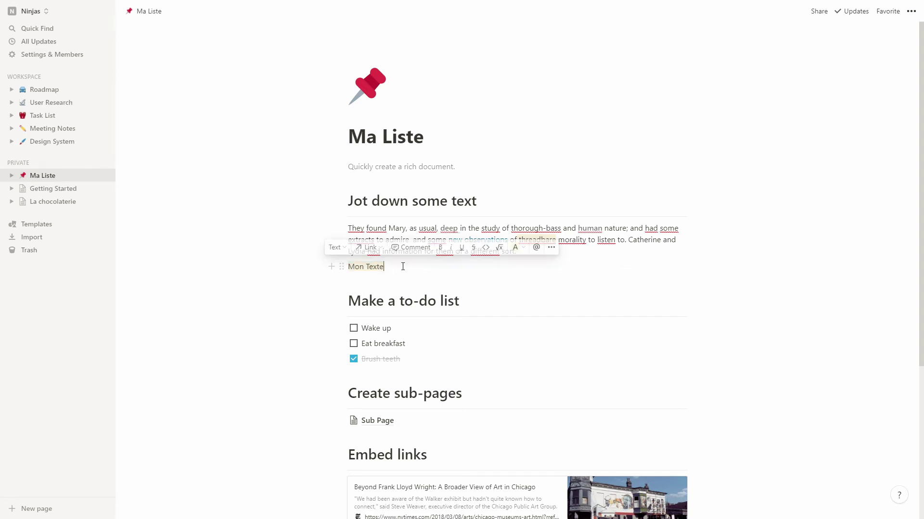
left_click(402, 266)
Step: Add another line below "Mon Texte", set its color to Blue with the slash color command, and enter "Mon texte"
key("Return")
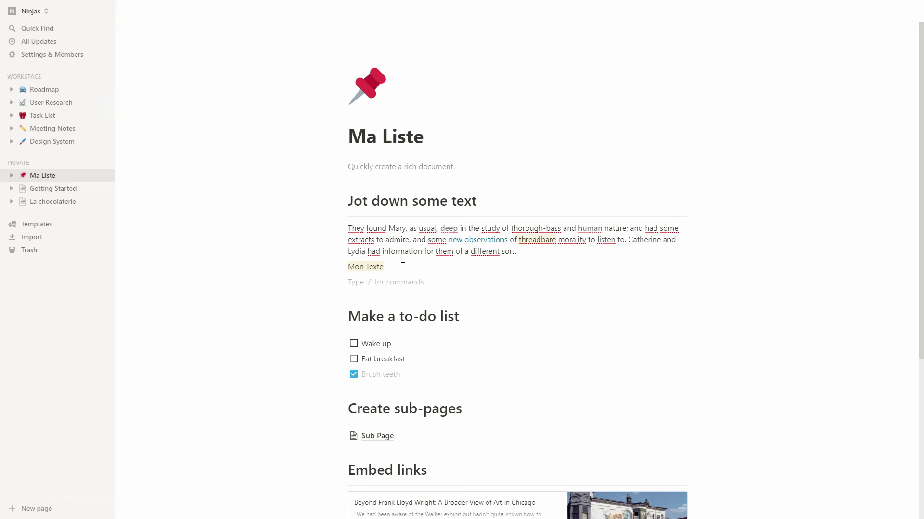
type("/")
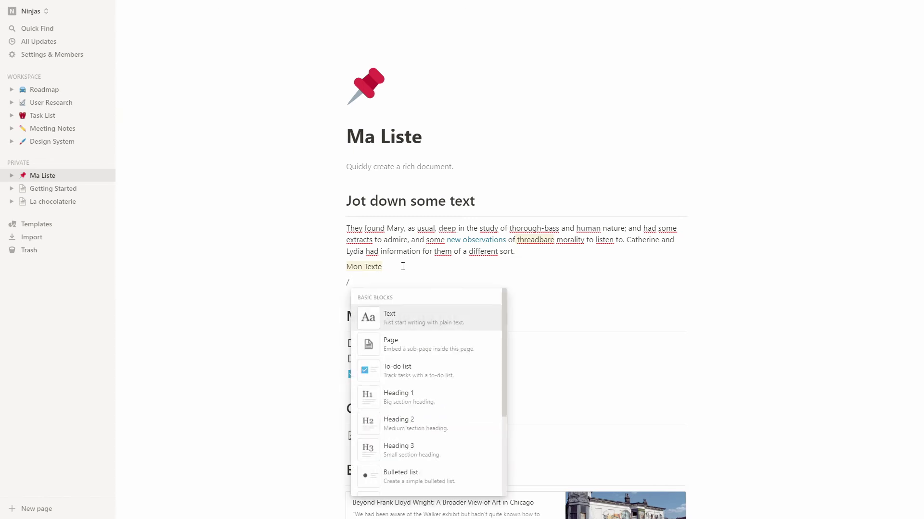
type("colo")
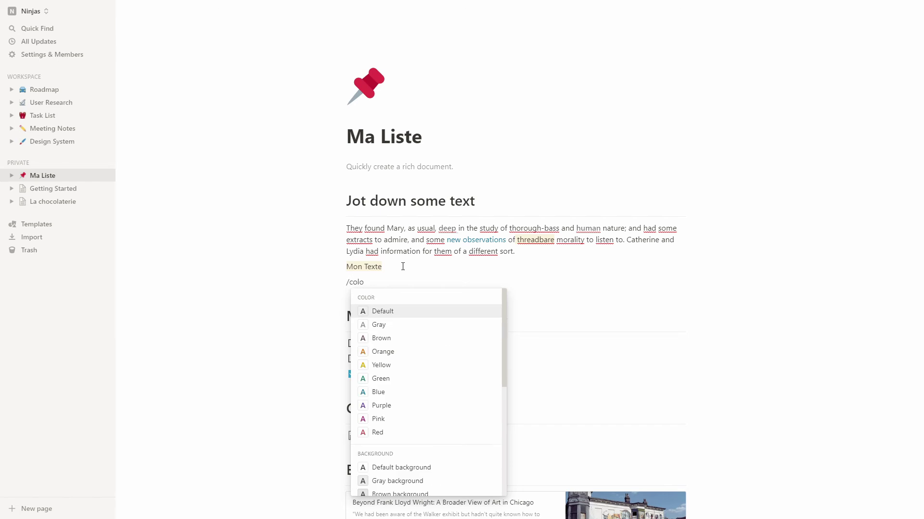
key("Down")
key("Down")
key("Down")
key("Down")
key("Down")
key("Down")
key("Down")
key("Down")
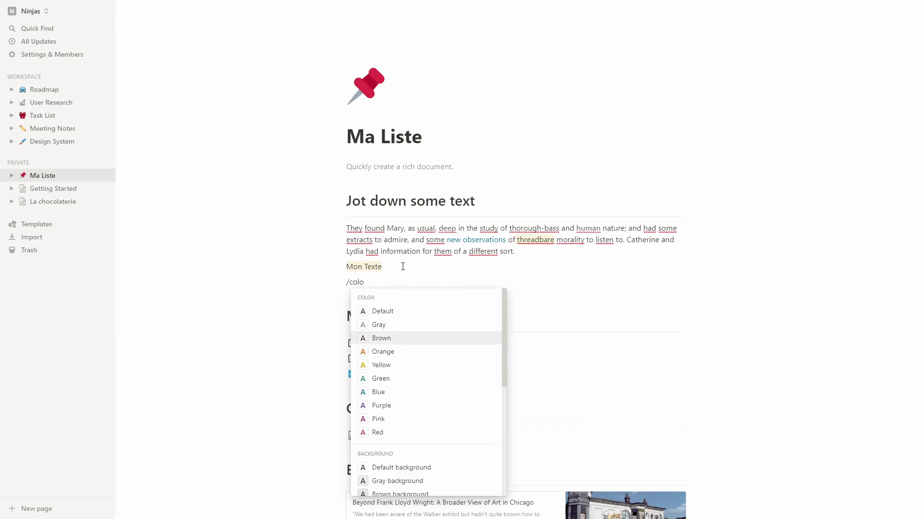
key("Down")
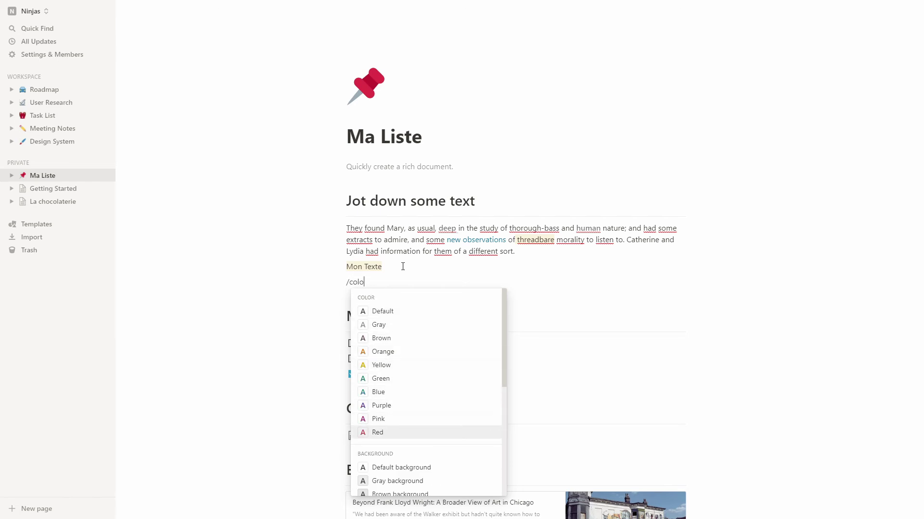
key("Up")
key("Up")
key("Up")
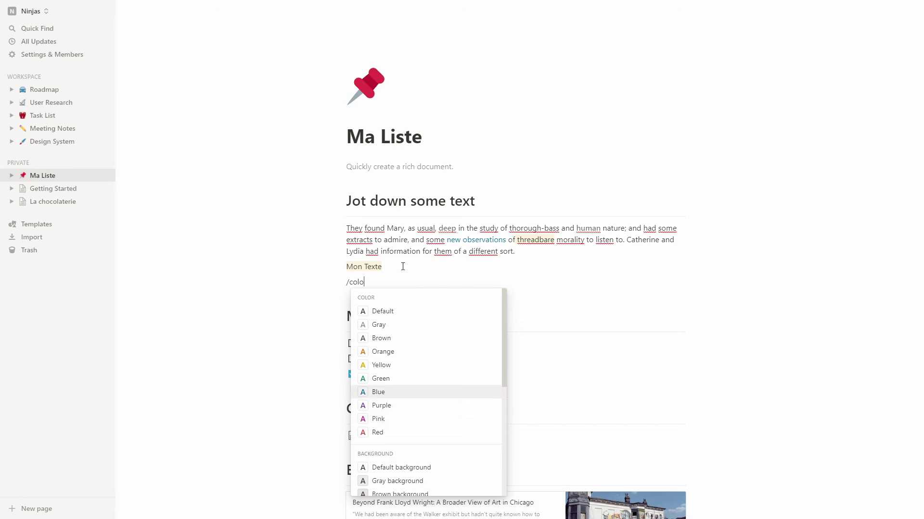
key("Return")
type("Mon texte")
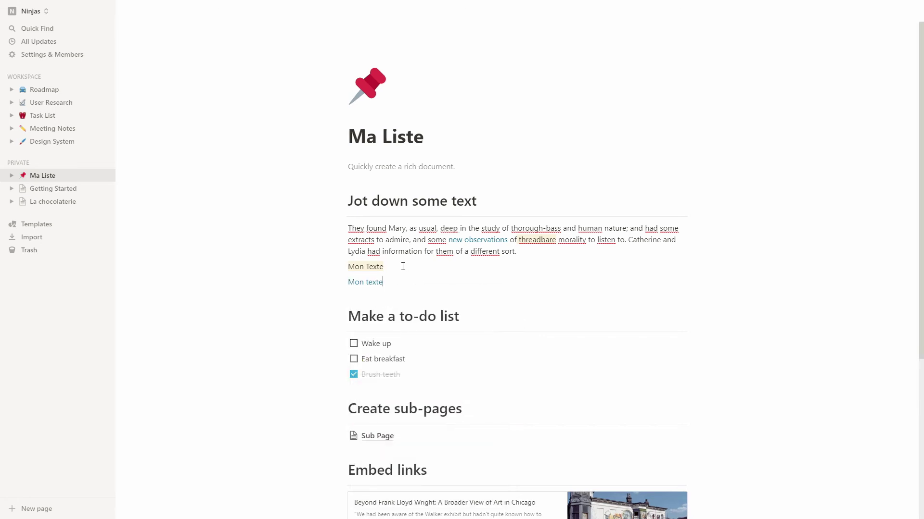
left_click(539, 205)
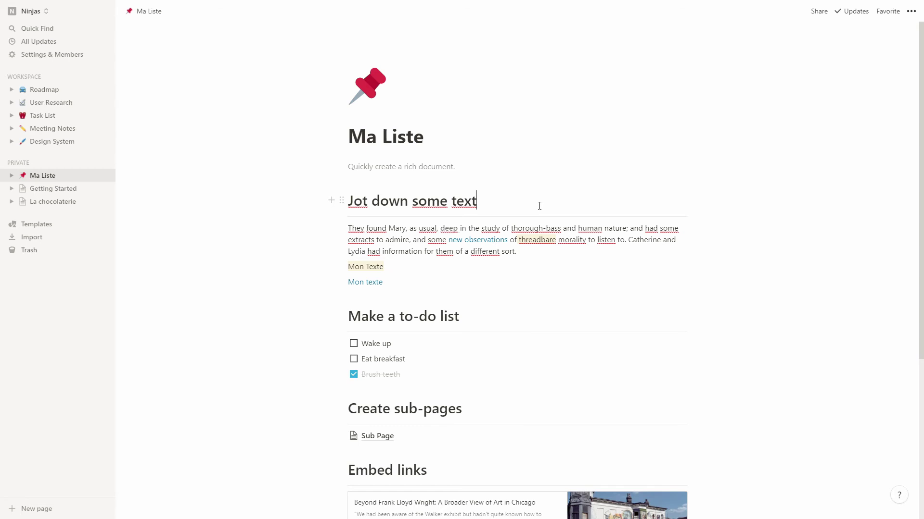
Step: Share the Ma Liste page to the web and copy its public link
left_click(819, 13)
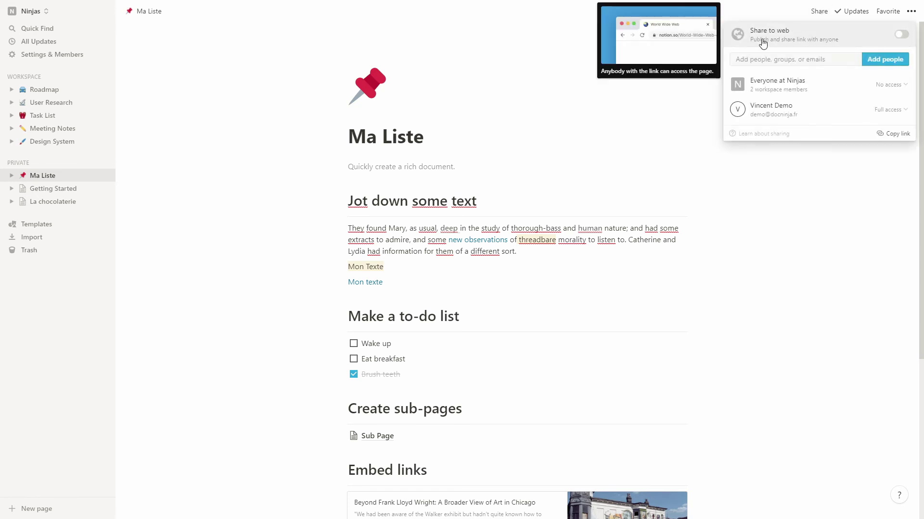
left_click(901, 35)
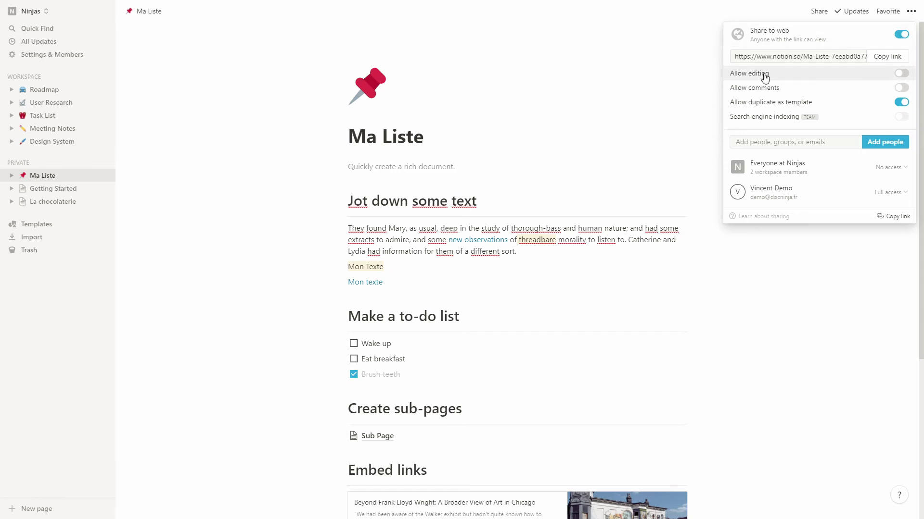
mouse_move(762, 77)
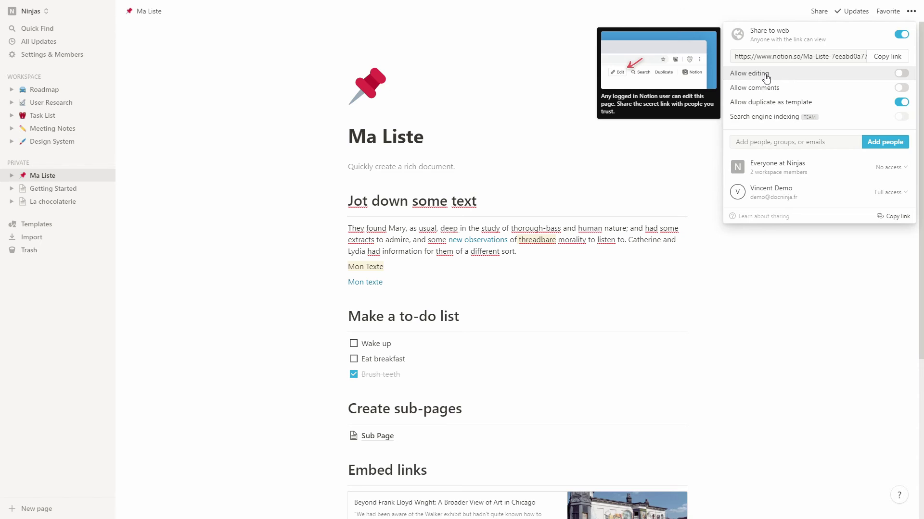
mouse_move(841, 37)
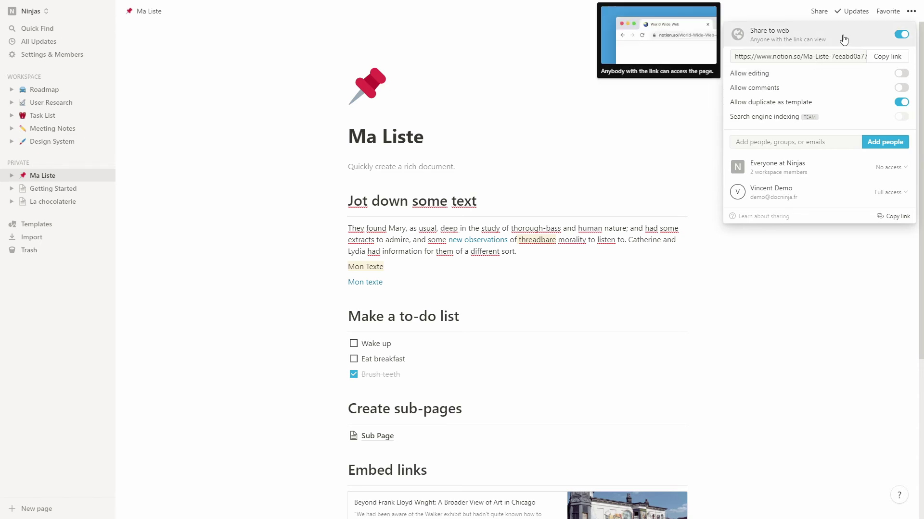
left_click(888, 58)
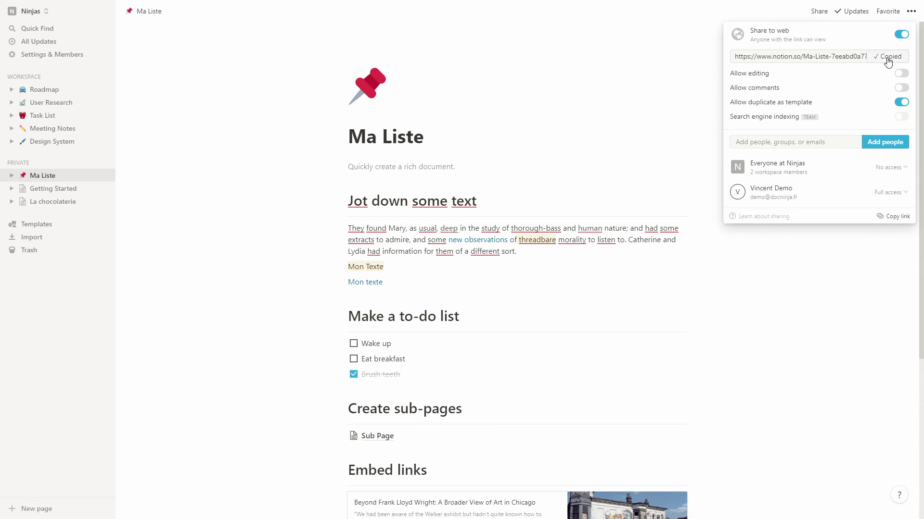
left_click(674, 132)
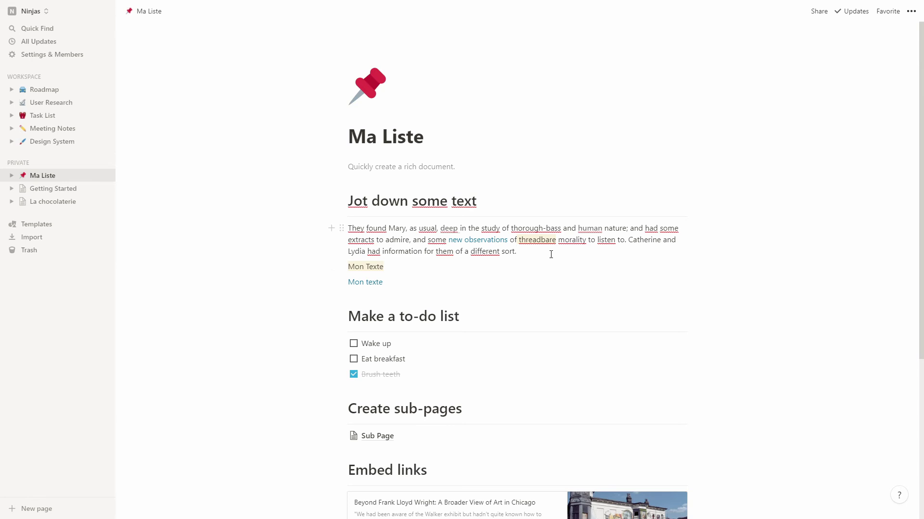
Step: Export the Ma Liste page as a PDF in A4 page format
key("Up")
key("Up")
key("Up")
left_click(910, 14)
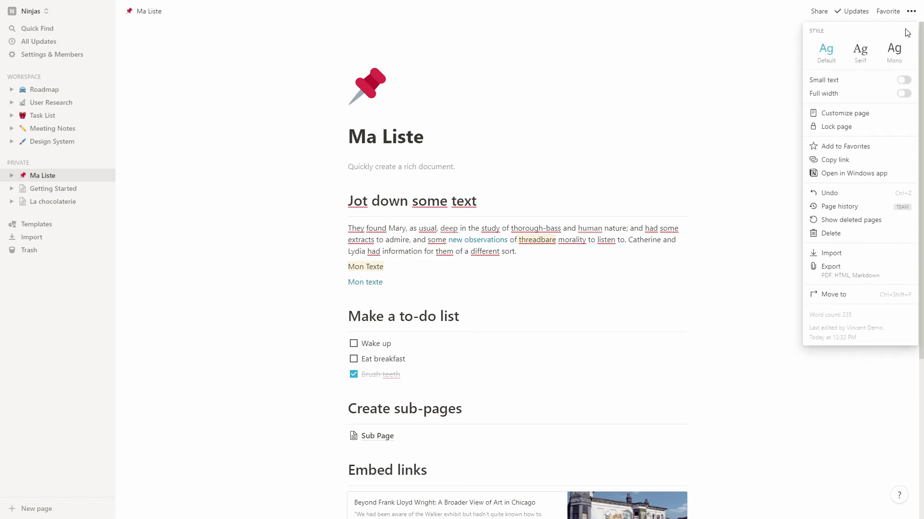
left_click(827, 272)
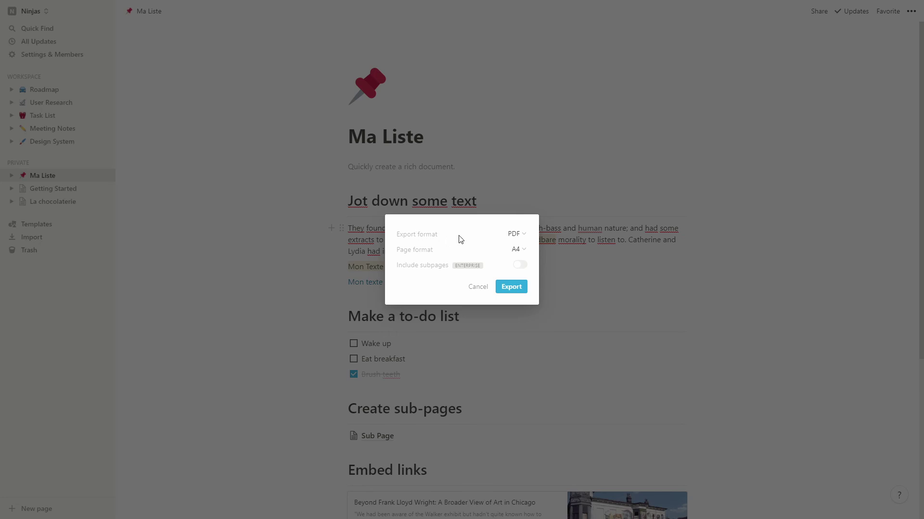
left_click(515, 235)
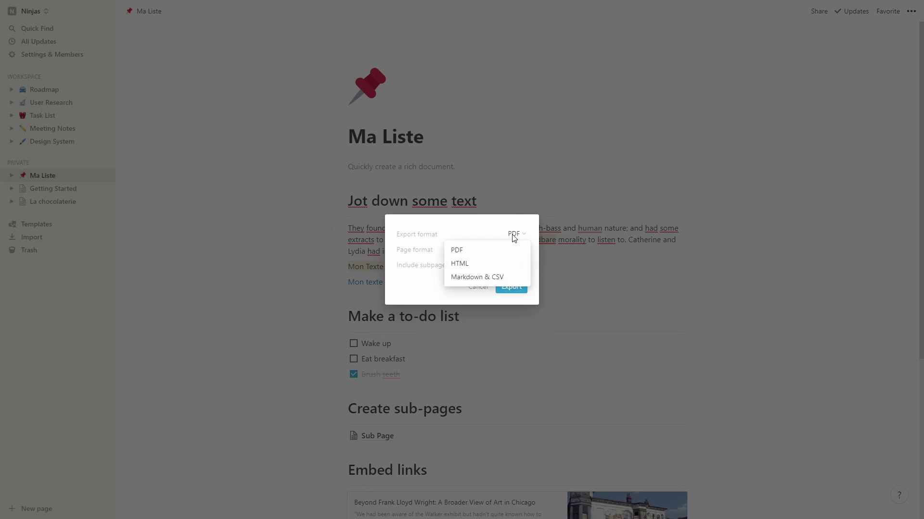
left_click(460, 254)
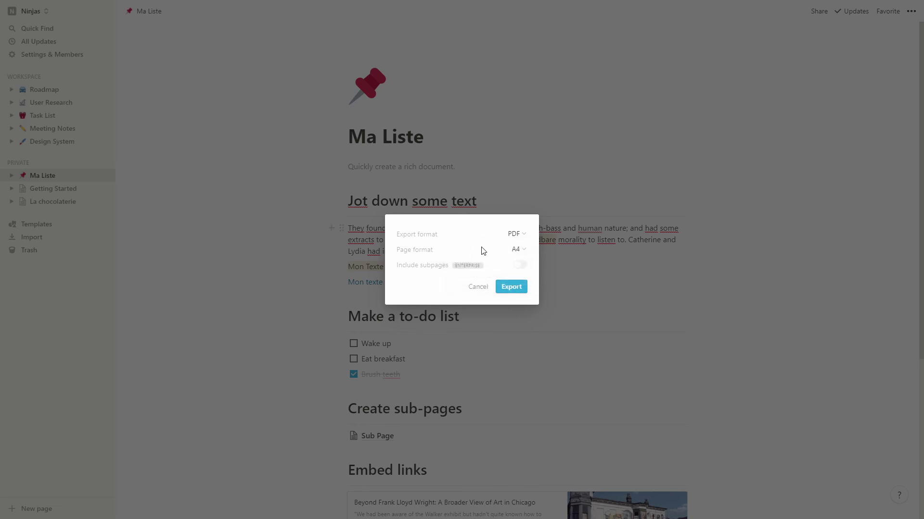
left_click(524, 254)
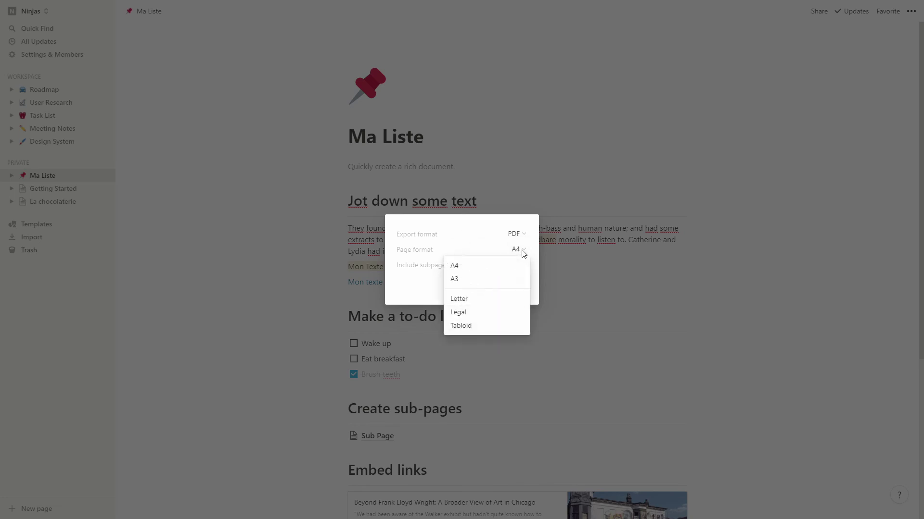
left_click(462, 269)
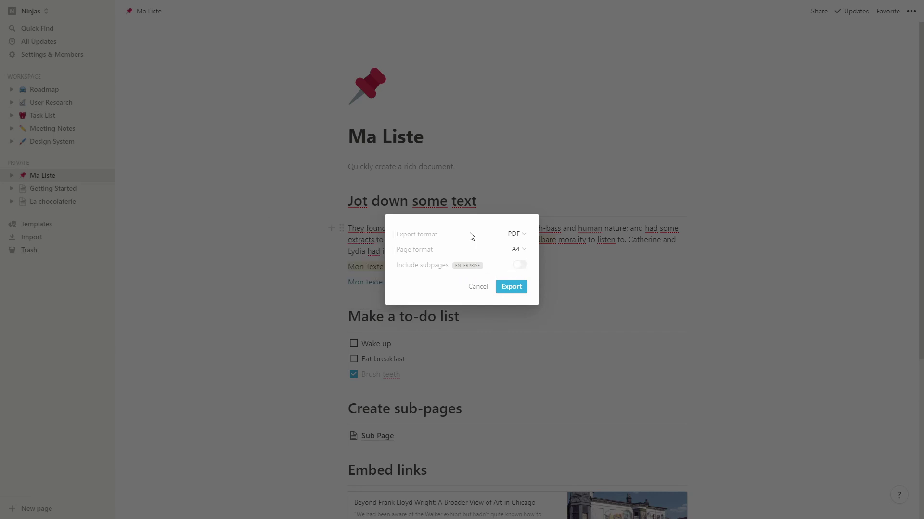
left_click(518, 288)
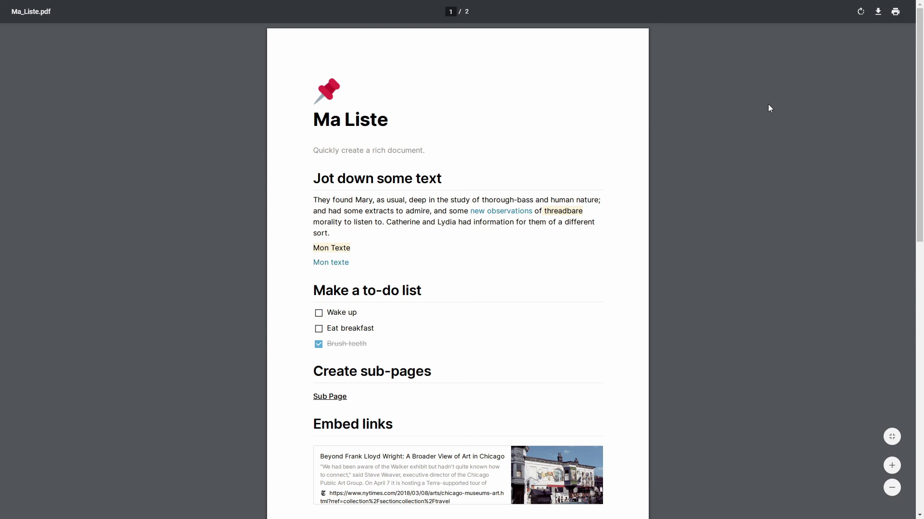
Step: Look through the pages of the exported Ma_Liste.pdf to check the text, to-do list and embedded links
scroll(778, 117, "down", 6)
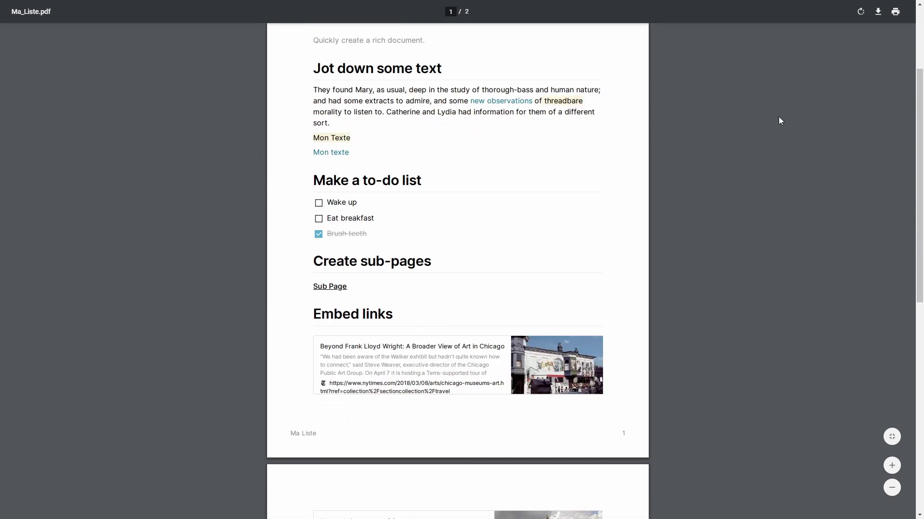
scroll(779, 117, "down", 3)
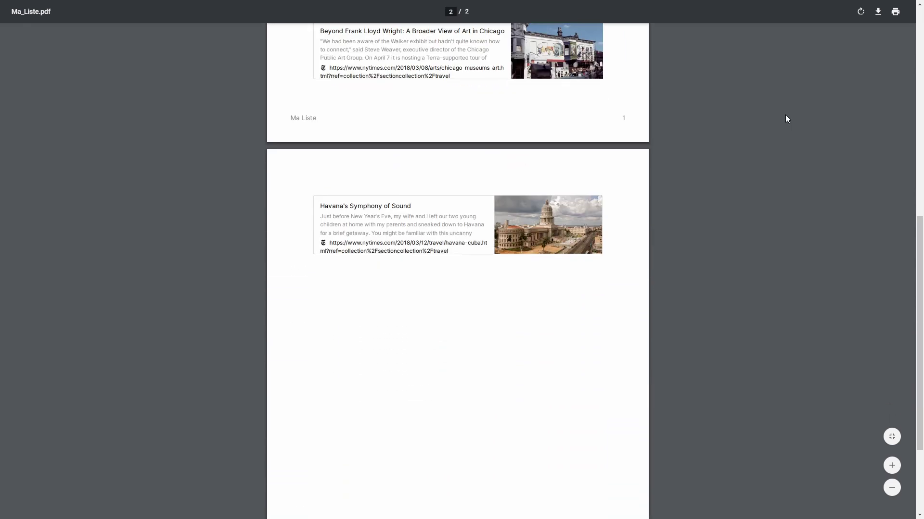
scroll(785, 115, "up", 6)
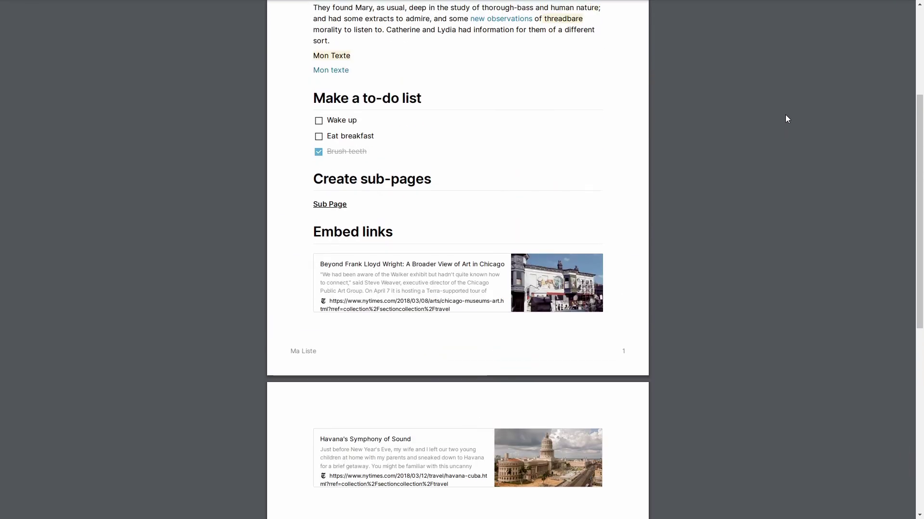